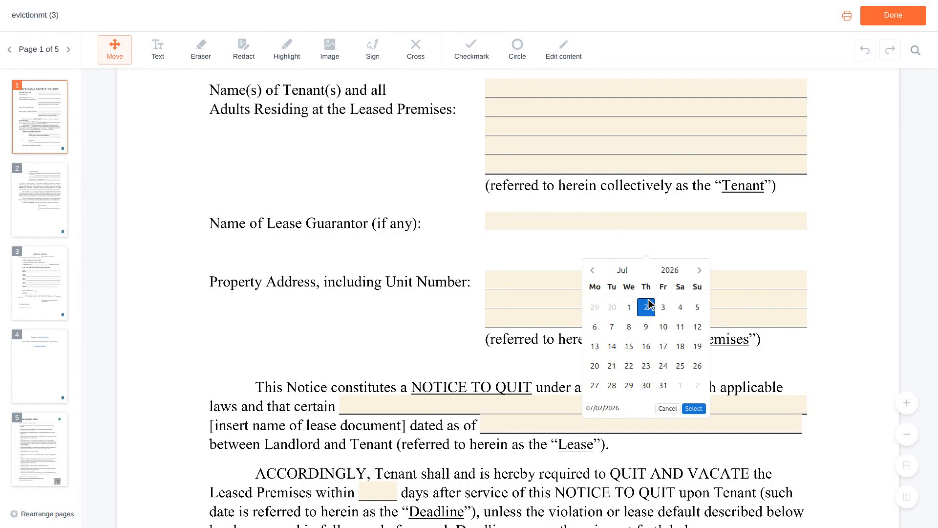
- Scroll down the eviction notice toward the date field on page 1
{"action": "scroll", "coordinate": [650, 305], "scroll_direction": "down", "scroll_amount": 2}
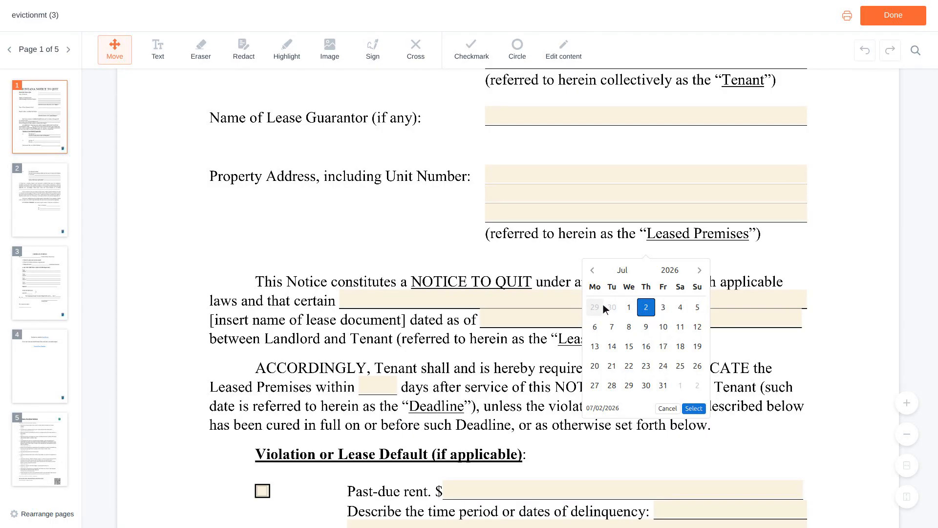
- Enter 'Residential Lease Agreement' as the lease document, dated 06/01/2023
{"action": "left_click", "coordinate": [581, 301]}
{"action": "type", "text": "Residential "}
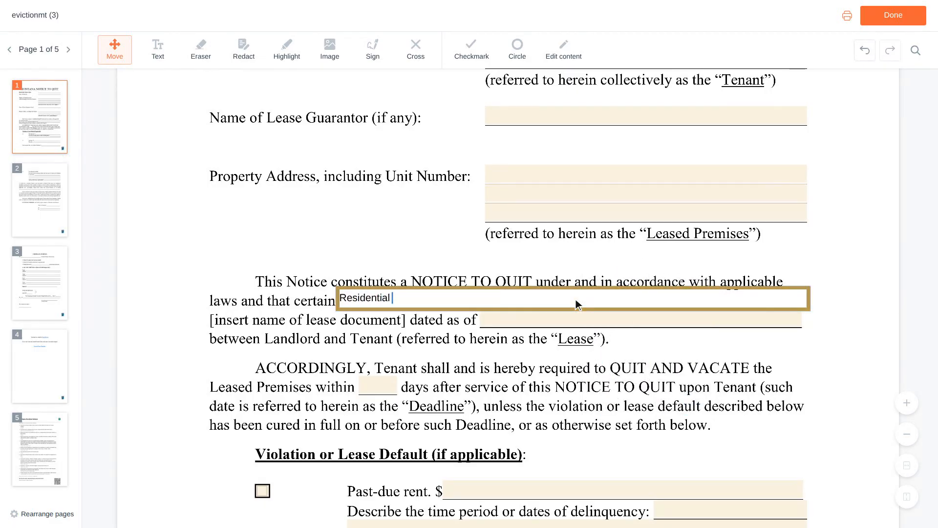
{"action": "type", "text": "Lease Agreemen"}
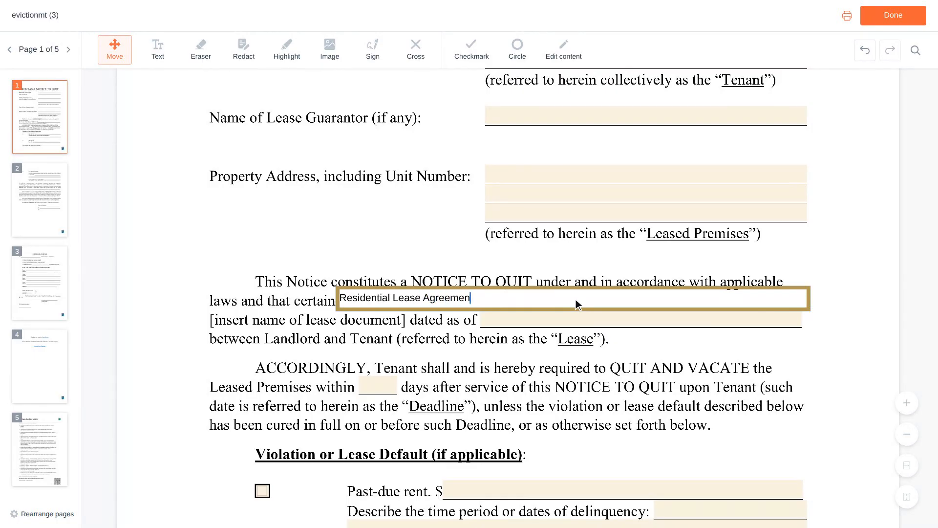
{"action": "type", "text": "t"}
{"action": "key", "text": "Tab"}
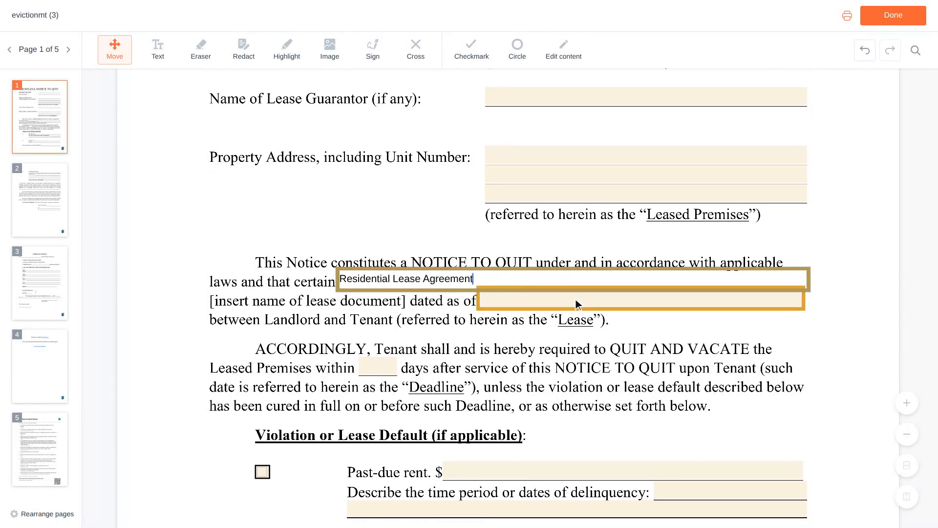
{"action": "left_click", "coordinate": [642, 303]}
{"action": "type", "text": "06/01/202"}
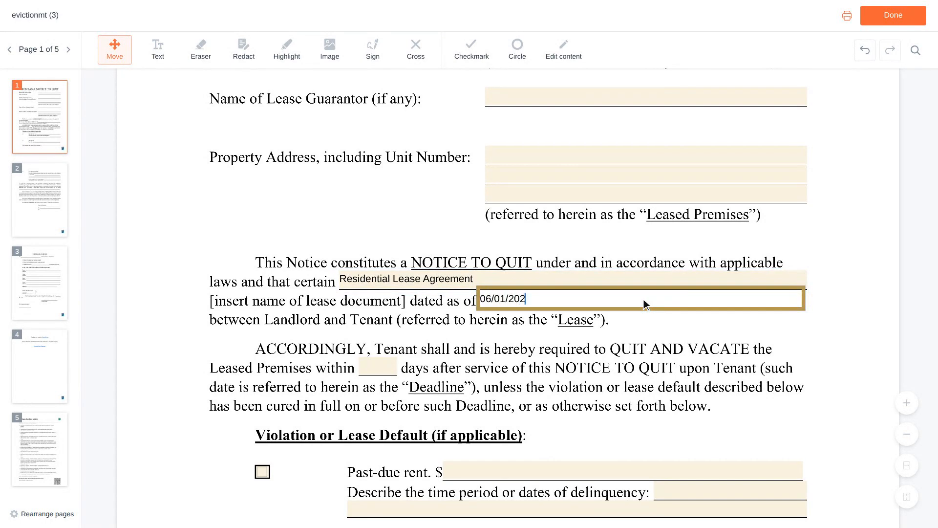
{"action": "type", "text": "3"}
{"action": "scroll", "coordinate": [644, 300], "scroll_direction": "down", "scroll_amount": 3}
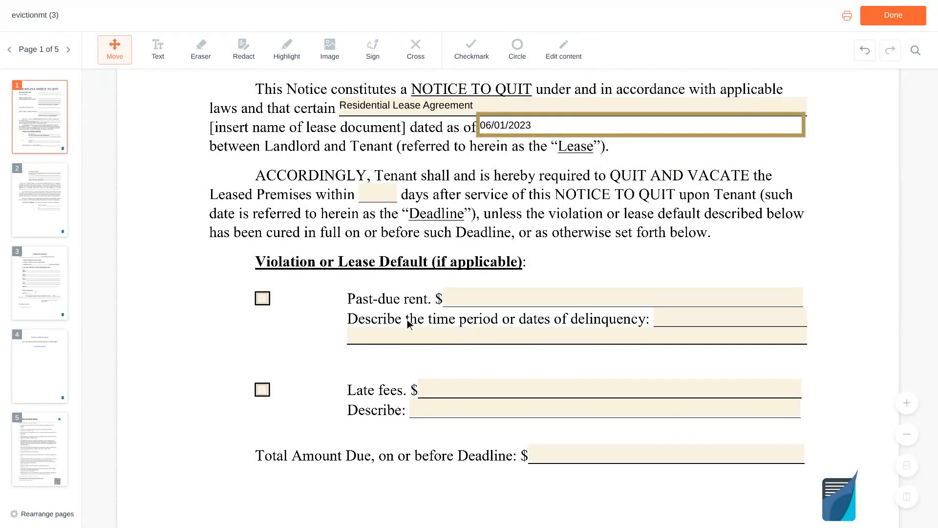
- Check Past-due rent at $1,200, described as 'February 2024 rent, due on the first'
{"action": "left_click", "coordinate": [267, 300]}
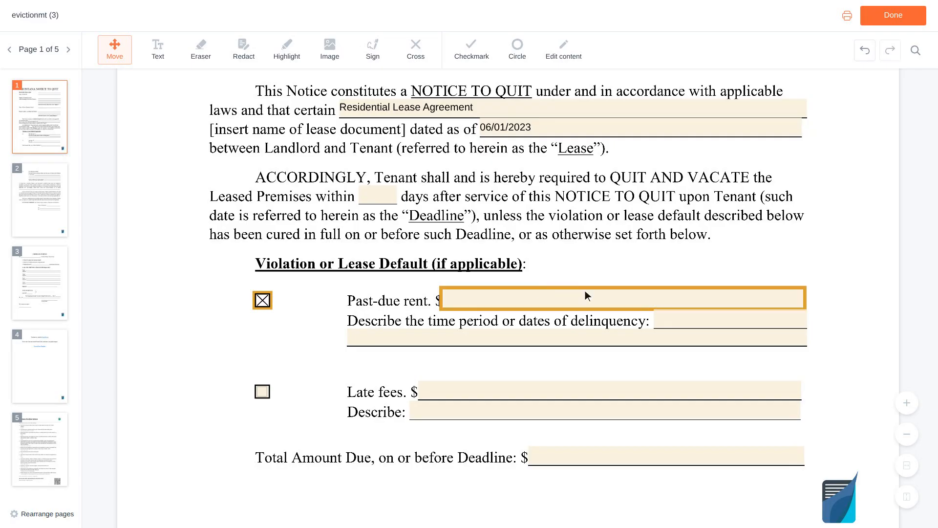
{"action": "left_click", "coordinate": [624, 301]}
{"action": "type", "text": "1"}
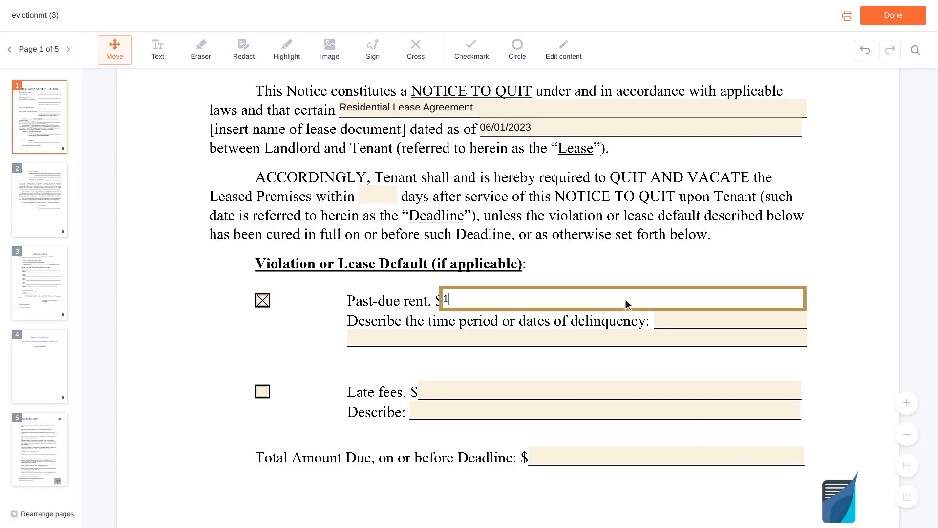
{"action": "type", "text": ",200"}
{"action": "scroll", "coordinate": [625, 299], "scroll_direction": "down", "scroll_amount": 1}
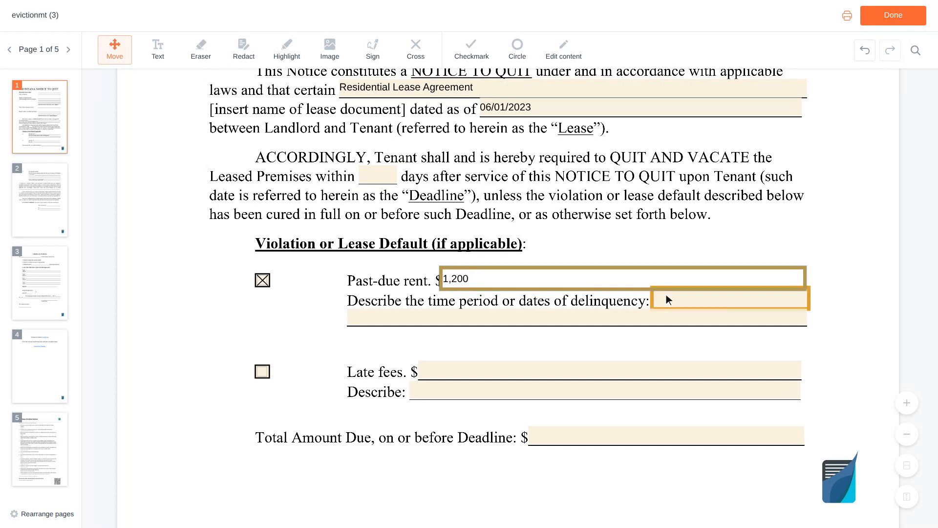
{"action": "left_click", "coordinate": [729, 300]}
{"action": "type", "text": "Februa"}
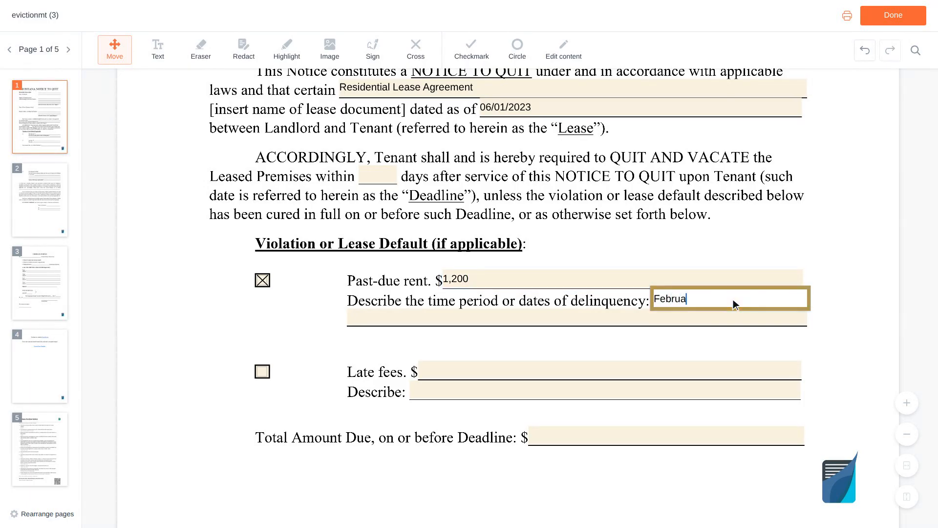
{"action": "type", "text": "ry 2024 rent, due on the first"}
{"action": "scroll", "coordinate": [733, 299], "scroll_direction": "down", "scroll_amount": 2}
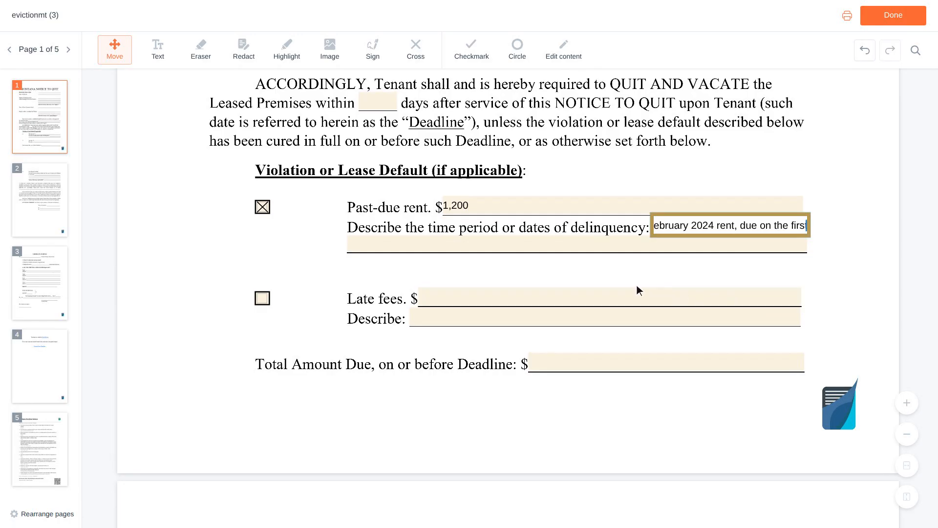
- Check Late fees at $50 and enter $1,250 as the Total Amount Due
{"action": "left_click", "coordinate": [265, 301]}
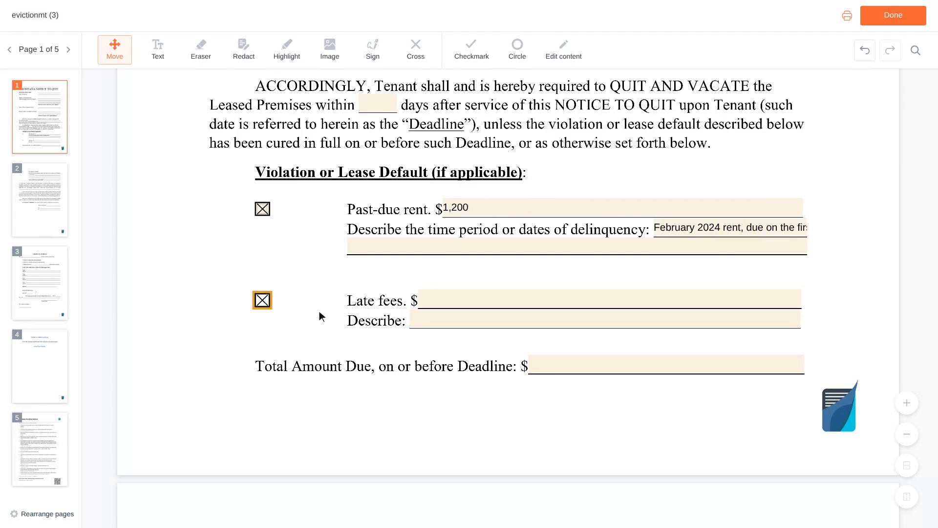
{"action": "left_click", "coordinate": [612, 299]}
{"action": "type", "text": "50"}
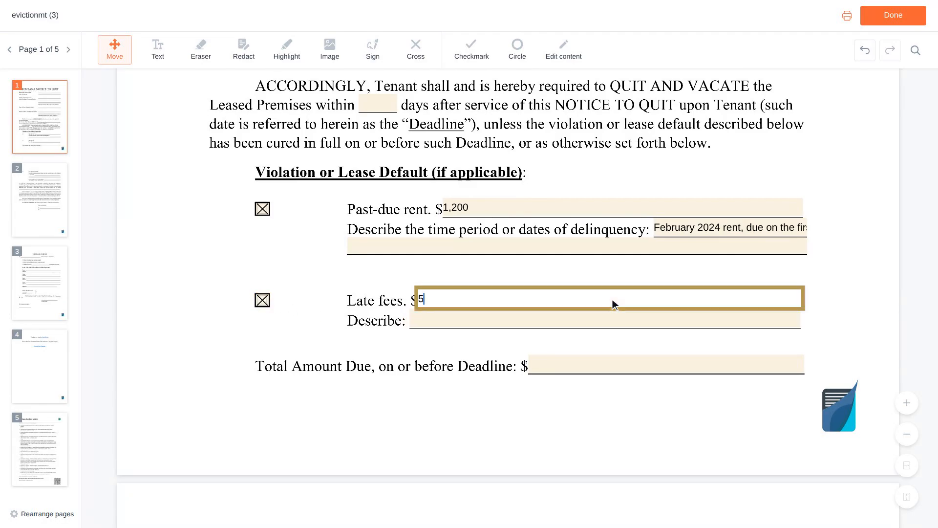
{"action": "scroll", "coordinate": [612, 299], "scroll_direction": "down", "scroll_amount": 1}
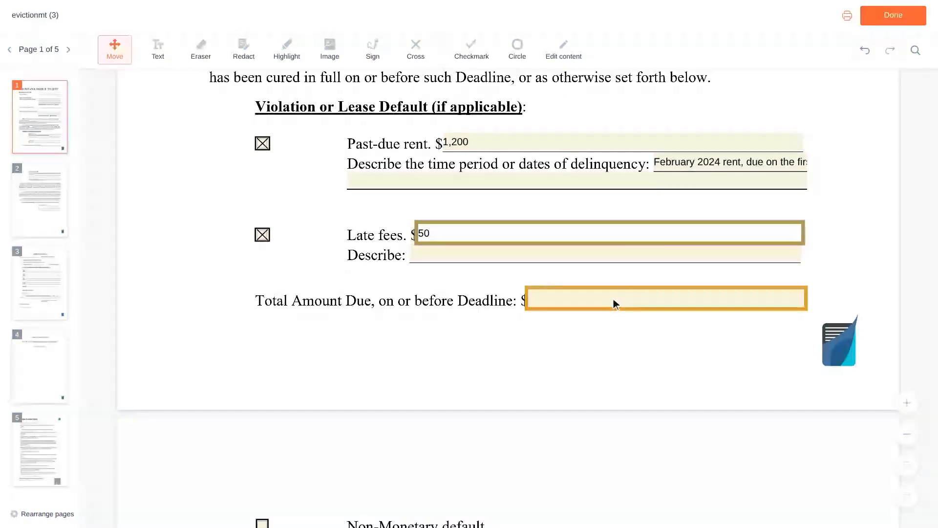
{"action": "left_click", "coordinate": [669, 299]}
{"action": "type", "text": "1,250"}
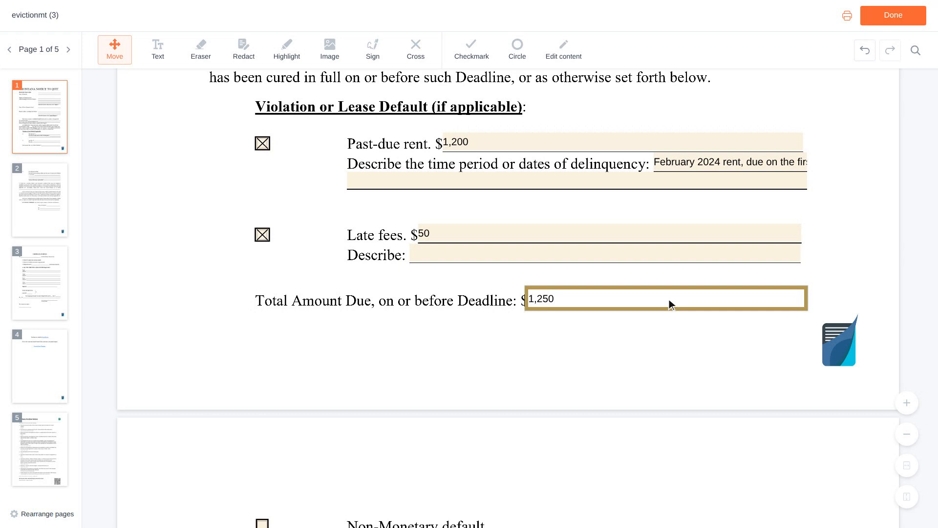
- Enter the landlord's full name in Name of Landlord and By, with title Owner
{"action": "key", "text": "Tab"}
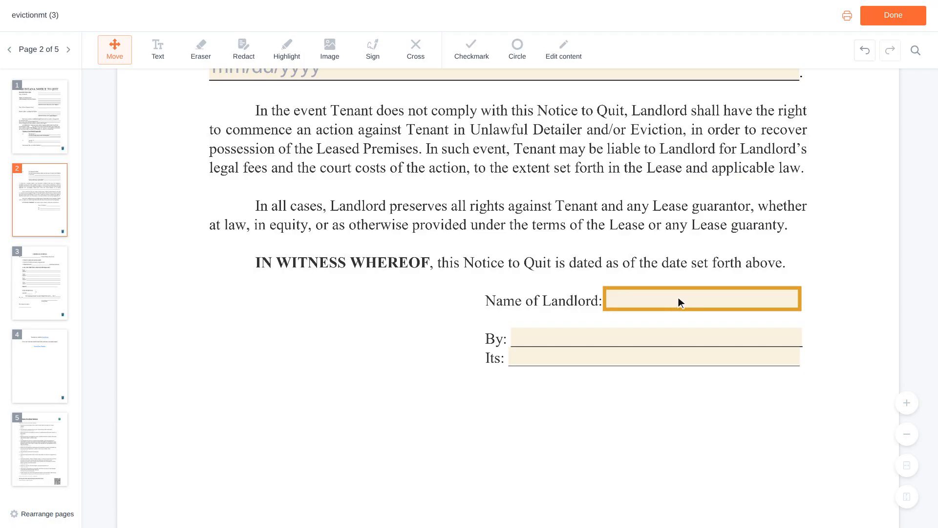
{"action": "left_click", "coordinate": [703, 302]}
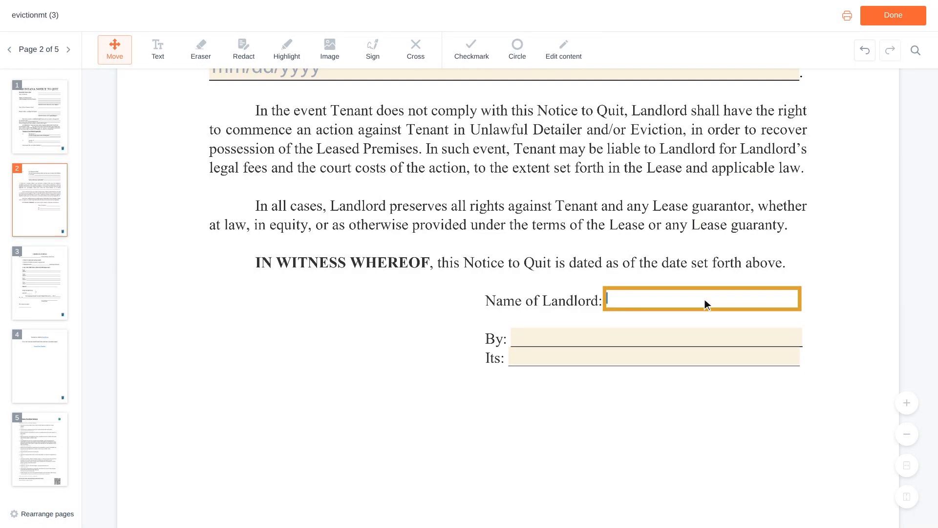
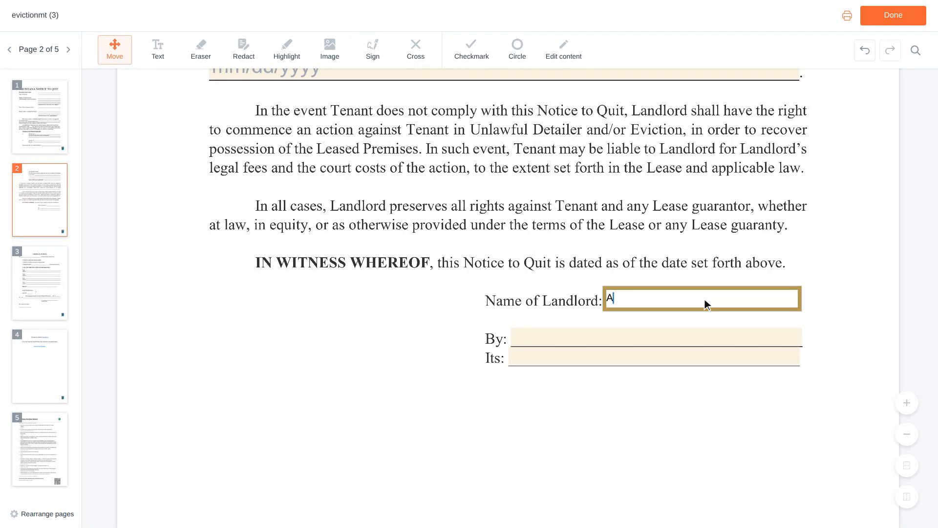
{"action": "scroll", "coordinate": [704, 299], "scroll_direction": "down", "scroll_amount": 1}
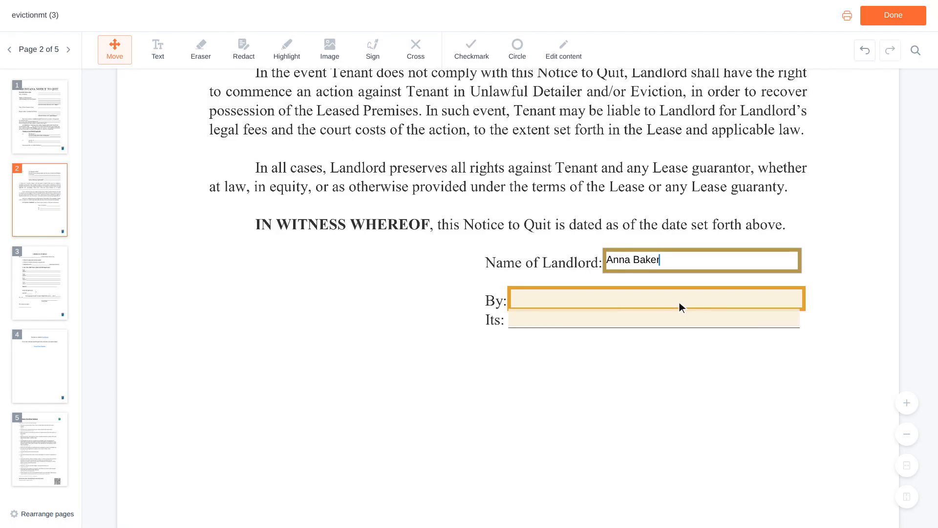
{"action": "left_click", "coordinate": [659, 300]}
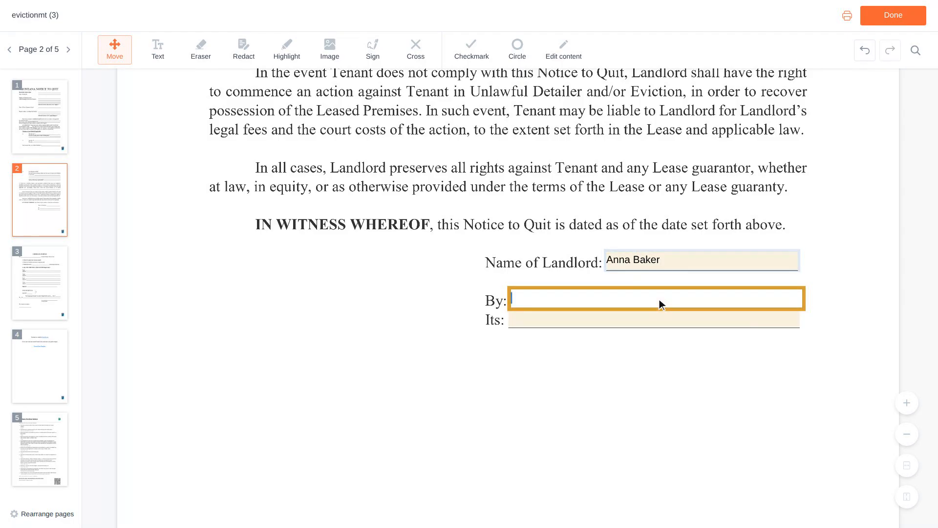
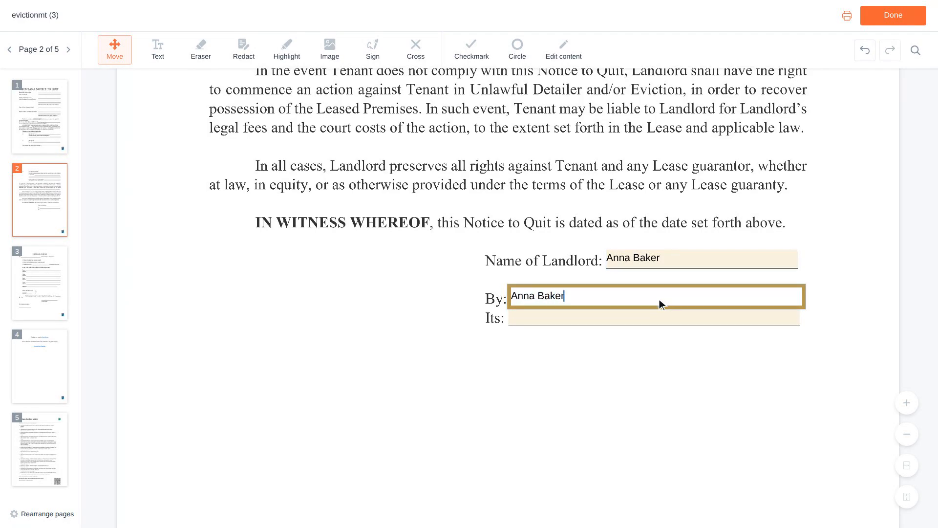
{"action": "scroll", "coordinate": [659, 299], "scroll_direction": "down", "scroll_amount": 1}
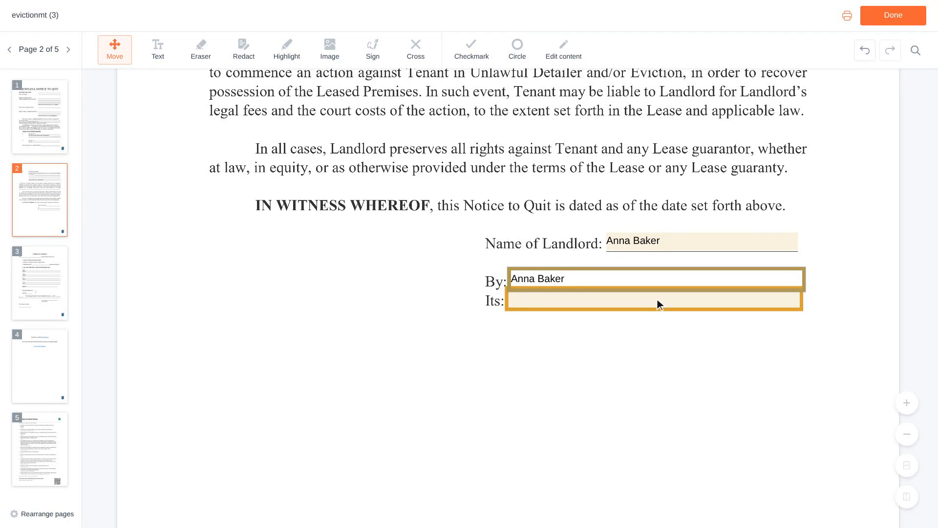
{"action": "left_click", "coordinate": [657, 299]}
{"action": "type", "text": "Owner"}
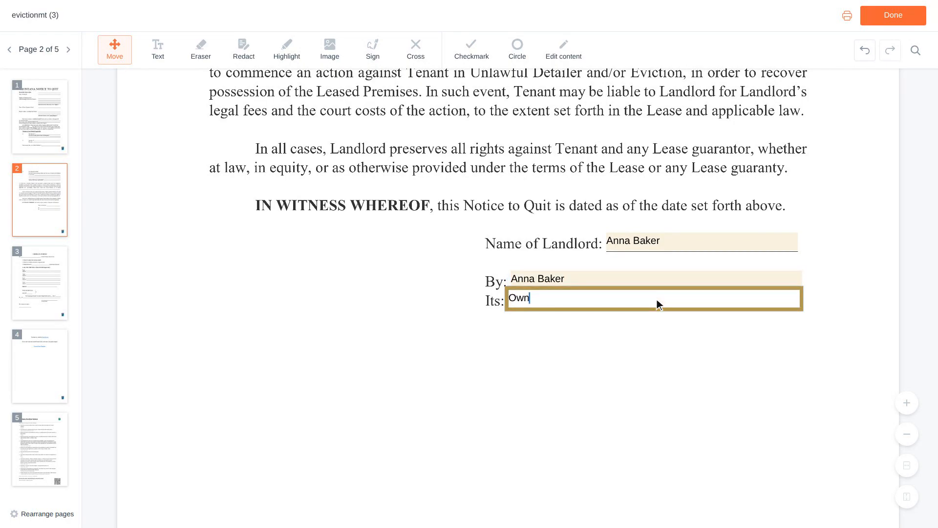